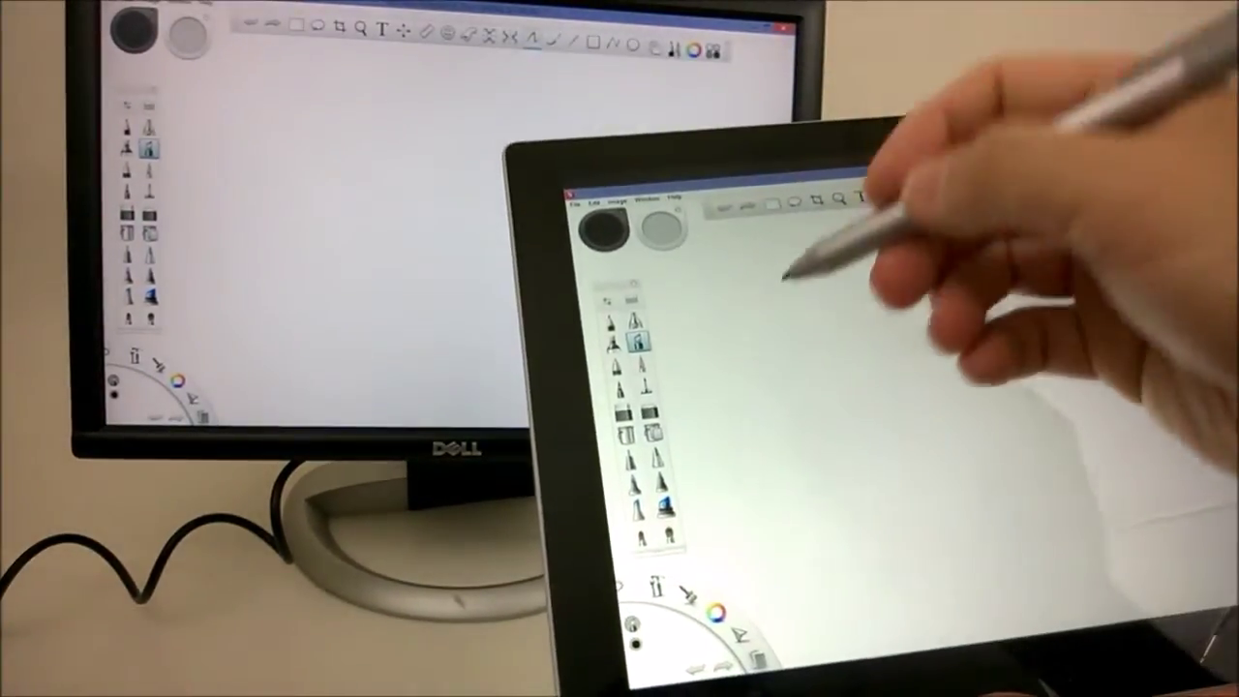
Make a short test mark, then change the brush size and colour saturation on the puck.
{"action": "left_click_drag", "start_coordinate": [803, 290], "coordinate": [788, 305]}
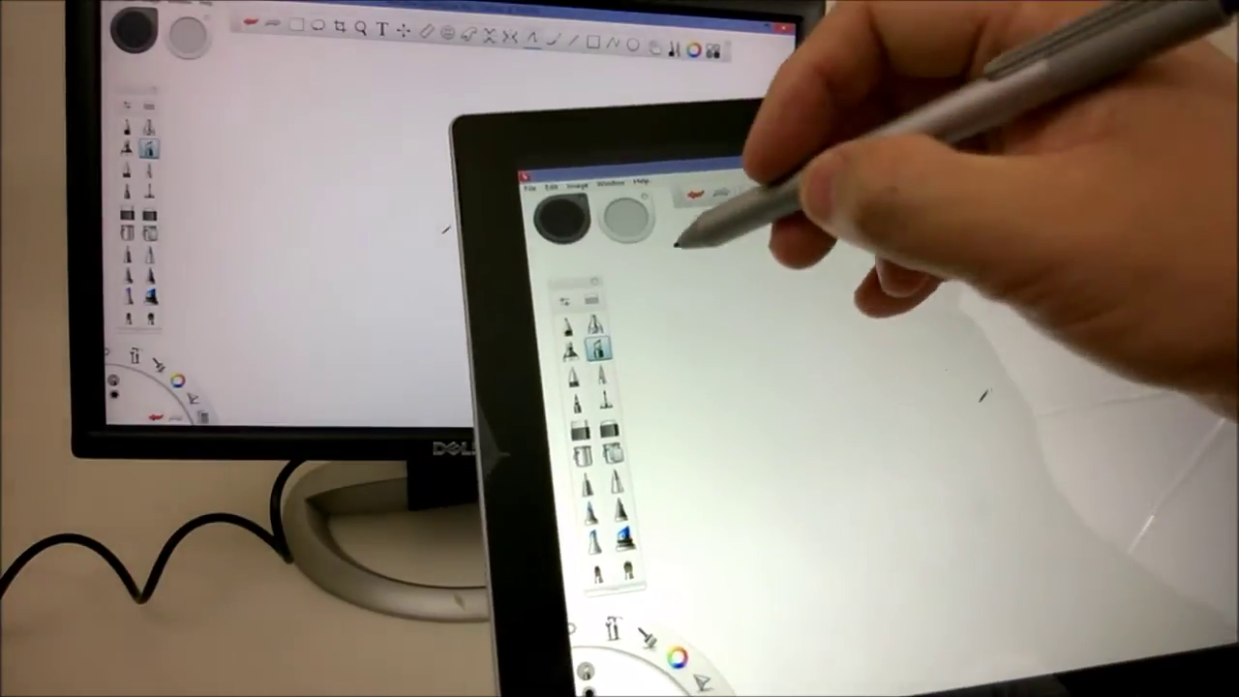
{"action": "left_click_drag", "start_coordinate": [697, 203], "coordinate": [658, 208]}
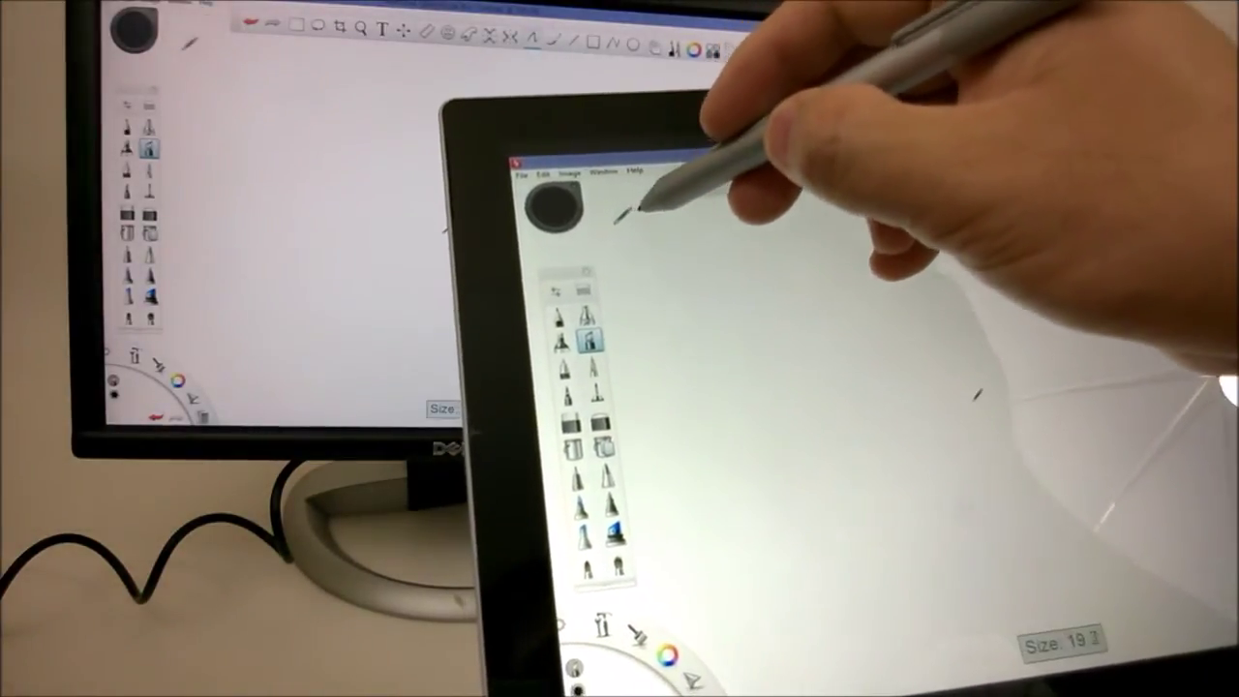
{"action": "left_click_drag", "start_coordinate": [559, 208], "coordinate": [566, 204]}
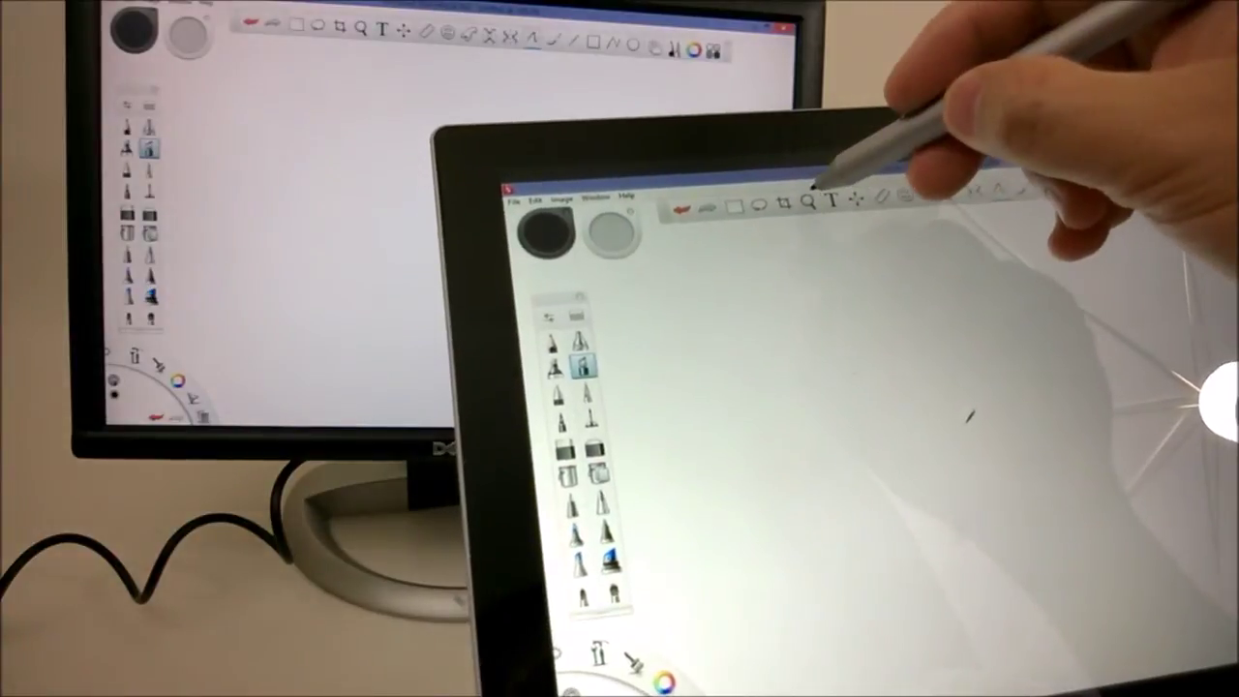
Try the Zoom tool, return to drawing, and paint a thick black vertical stroke at left.
{"action": "left_click", "coordinate": [771, 215]}
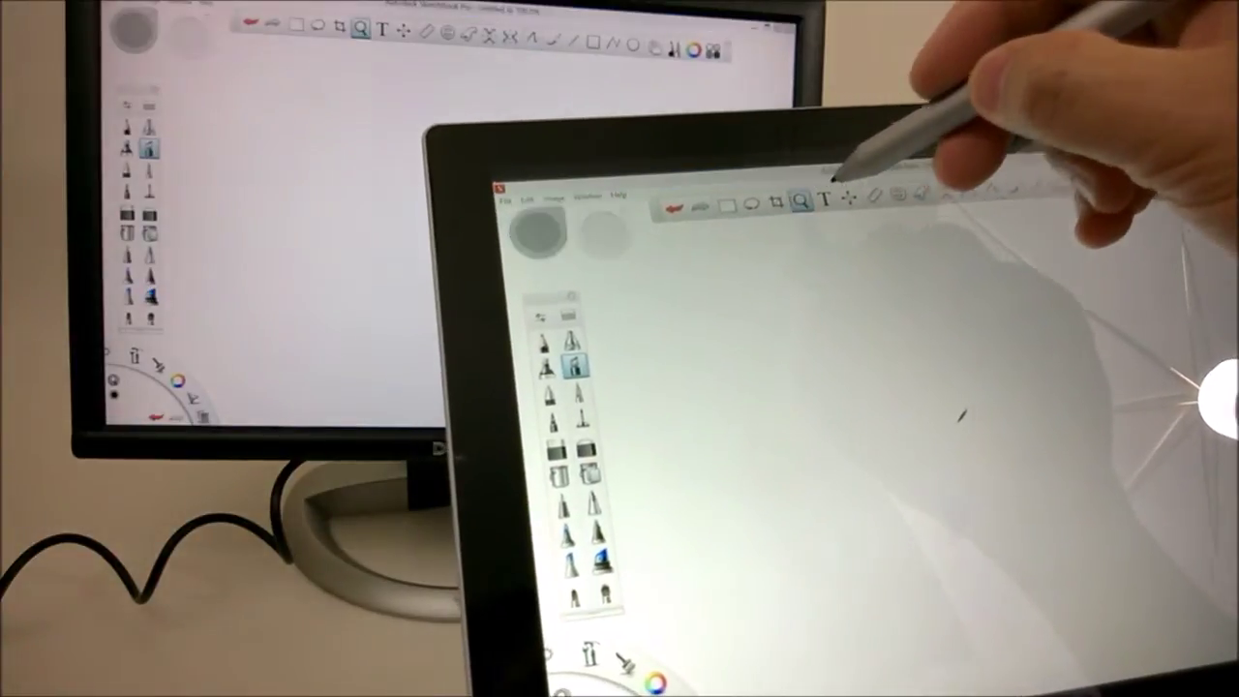
{"action": "left_click", "coordinate": [900, 227]}
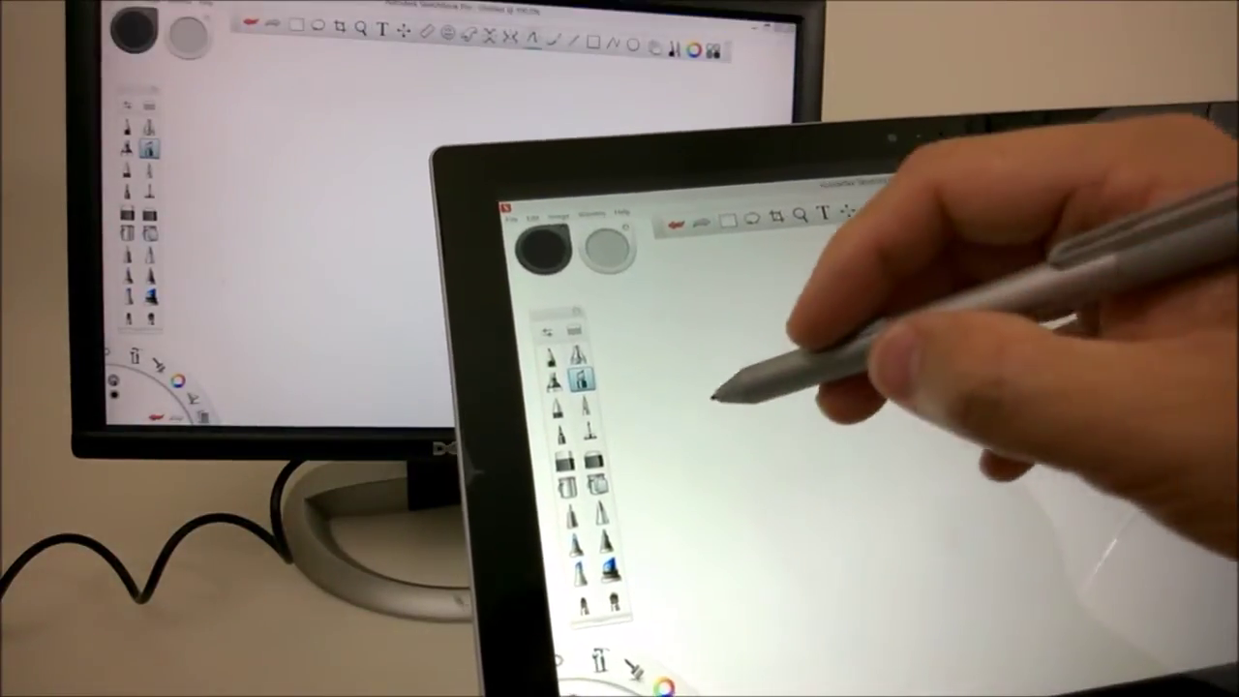
{"action": "left_click", "coordinate": [658, 435]}
{"action": "mouse_move", "coordinate": [665, 367]}
{"action": "left_mouse_down"}
{"action": "mouse_move", "coordinate": [668, 484]}
{"action": "mouse_move", "coordinate": [665, 387]}
{"action": "left_mouse_up"}
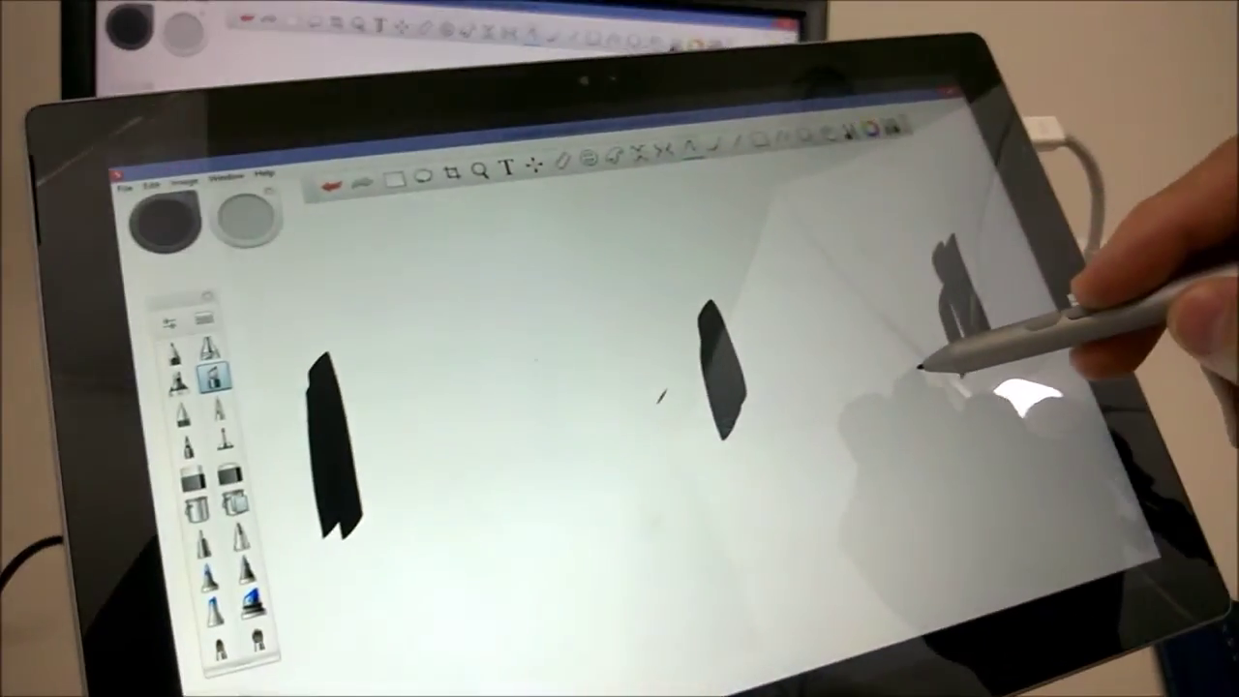
Paint black strokes at right, small blobs and dashes, and a long lower-left diagonal line.
{"action": "left_click_drag", "start_coordinate": [958, 281], "coordinate": [968, 387]}
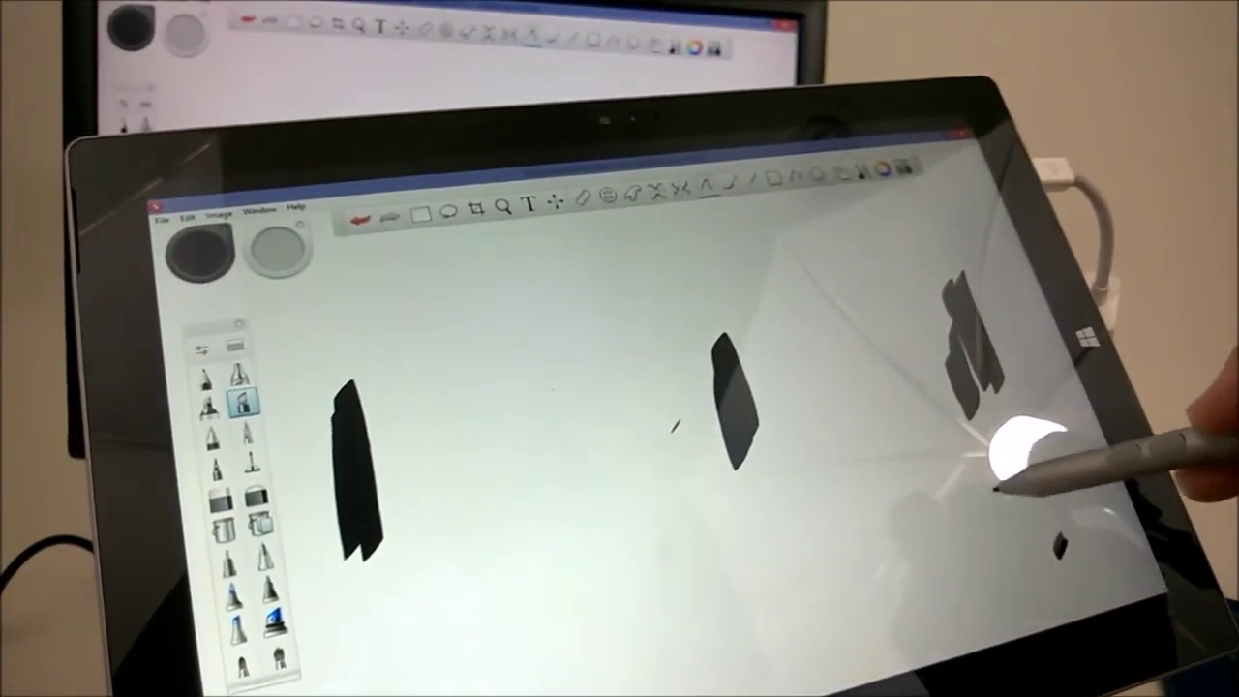
{"action": "left_click_drag", "start_coordinate": [1025, 522], "coordinate": [1006, 581]}
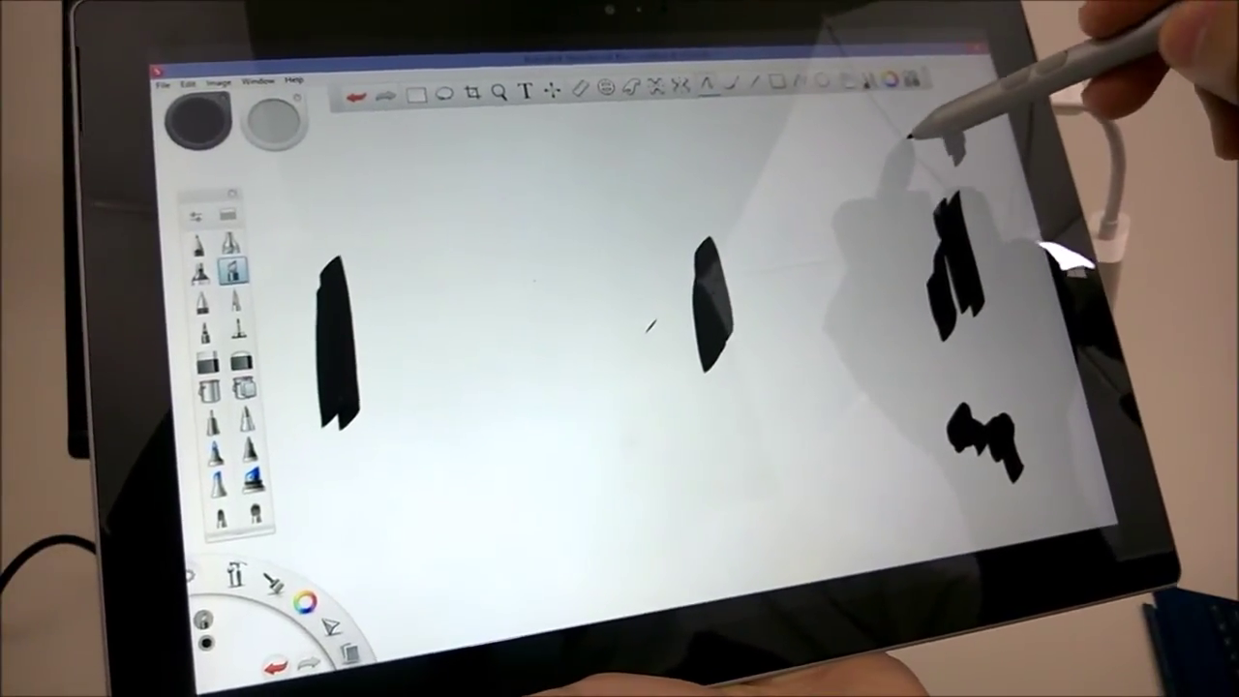
{"action": "left_click_drag", "start_coordinate": [944, 135], "coordinate": [958, 164]}
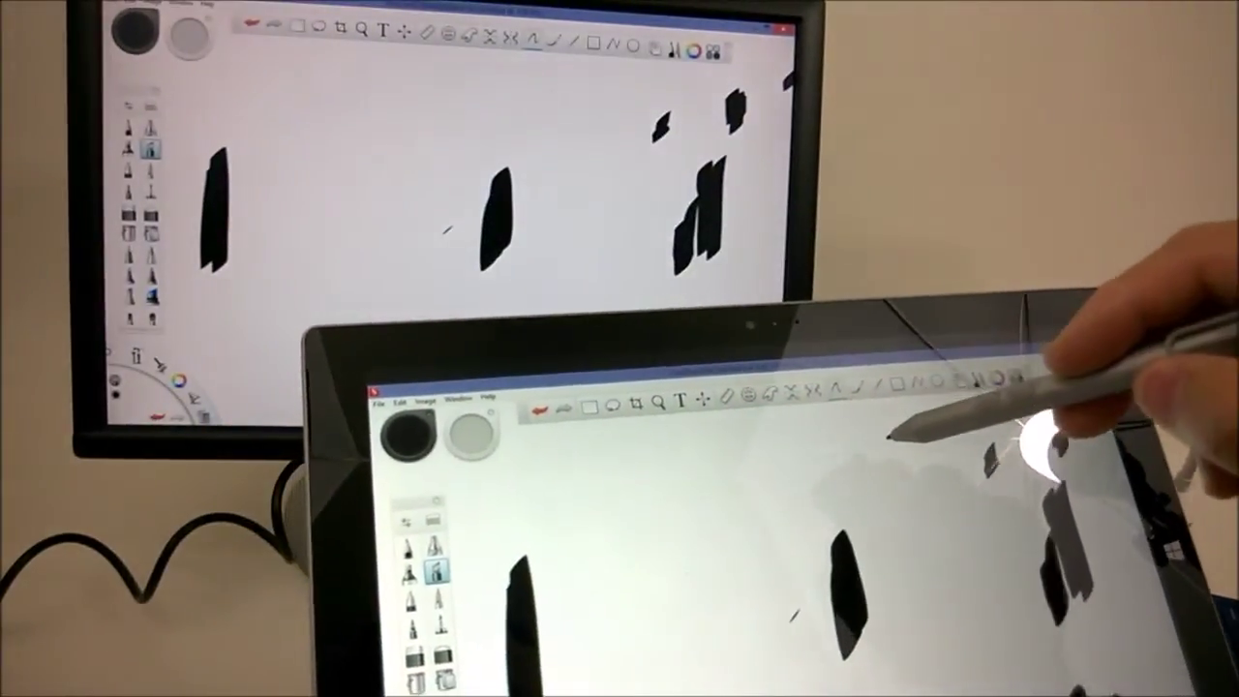
{"action": "left_click_drag", "start_coordinate": [900, 440], "coordinate": [915, 459]}
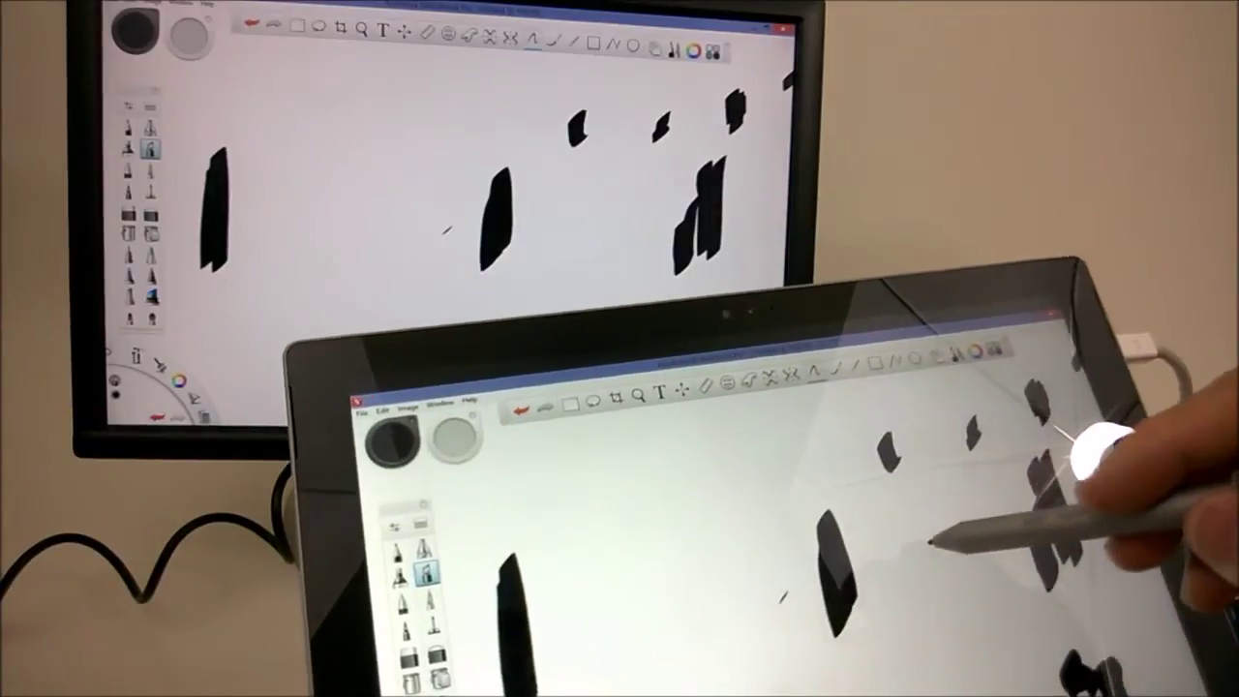
{"action": "mouse_move", "coordinate": [924, 537]}
{"action": "left_mouse_down"}
{"action": "mouse_move", "coordinate": [910, 550]}
{"action": "mouse_move", "coordinate": [934, 542]}
{"action": "left_mouse_up"}
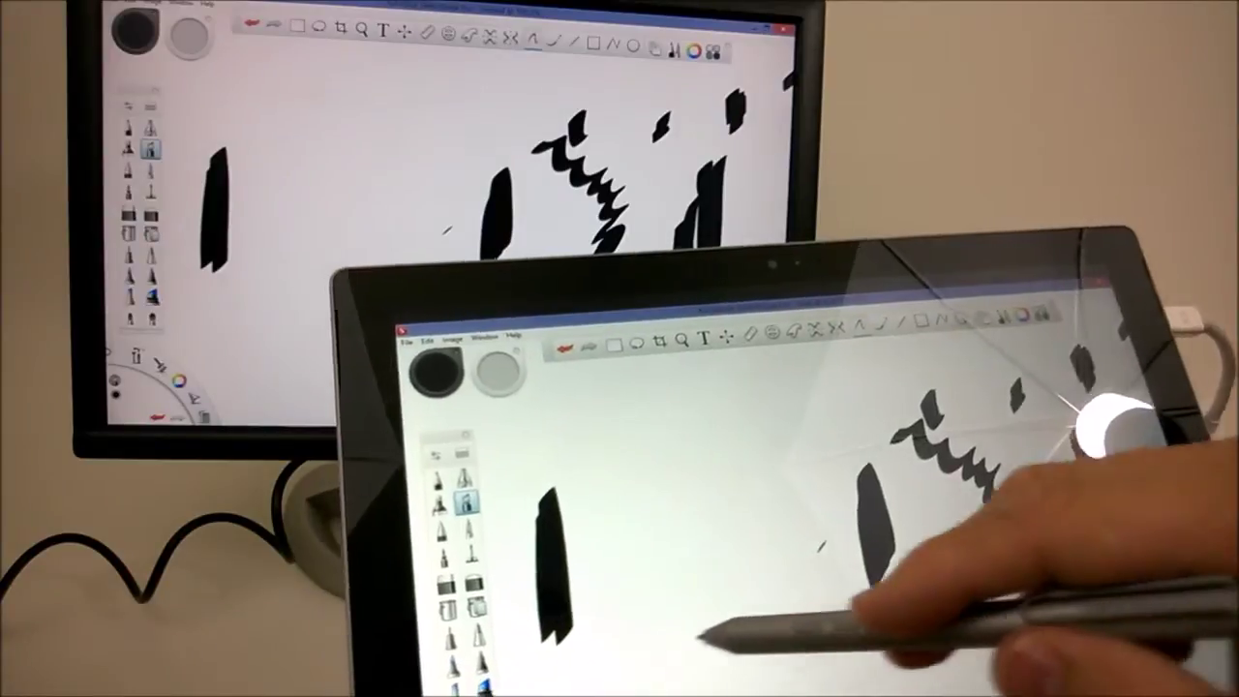
{"action": "mouse_move", "coordinate": [619, 668]}
{"action": "left_mouse_down"}
{"action": "mouse_move", "coordinate": [595, 682]}
{"action": "mouse_move", "coordinate": [697, 638]}
{"action": "left_mouse_up"}
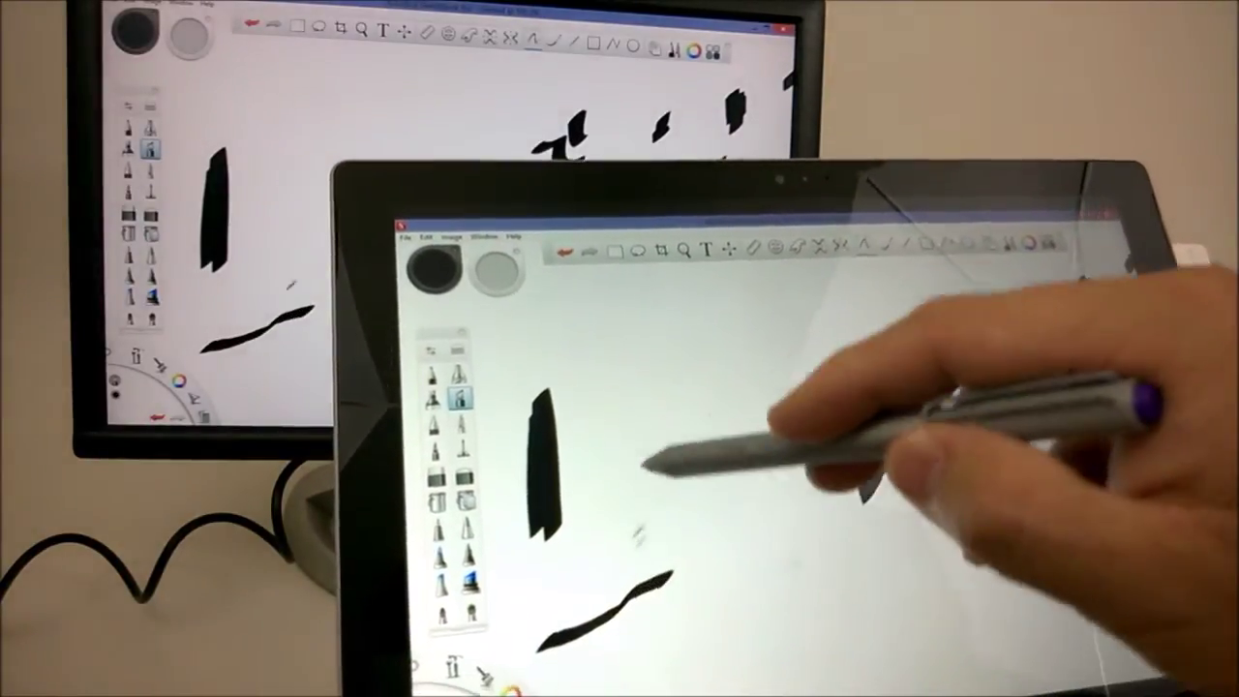
{"action": "mouse_move", "coordinate": [528, 339]}
{"action": "left_mouse_down"}
{"action": "mouse_move", "coordinate": [876, 301]}
{"action": "mouse_move", "coordinate": [706, 489]}
{"action": "left_mouse_up"}
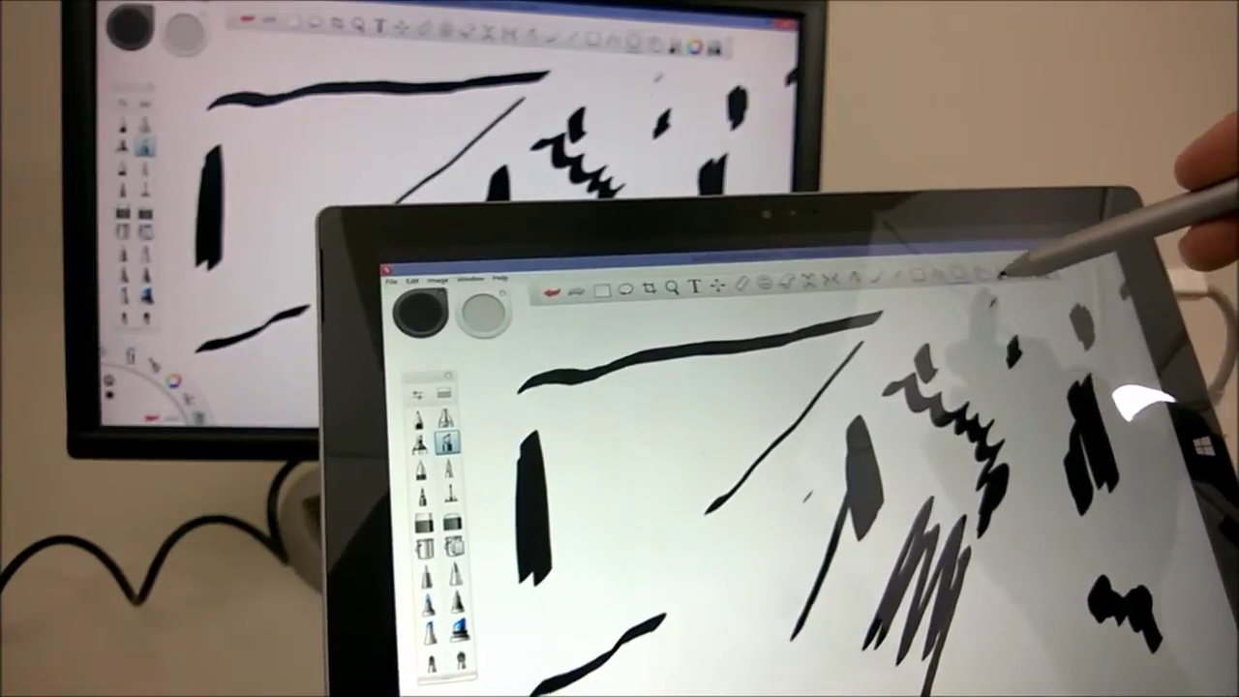
{"action": "left_click", "coordinate": [1001, 263]}
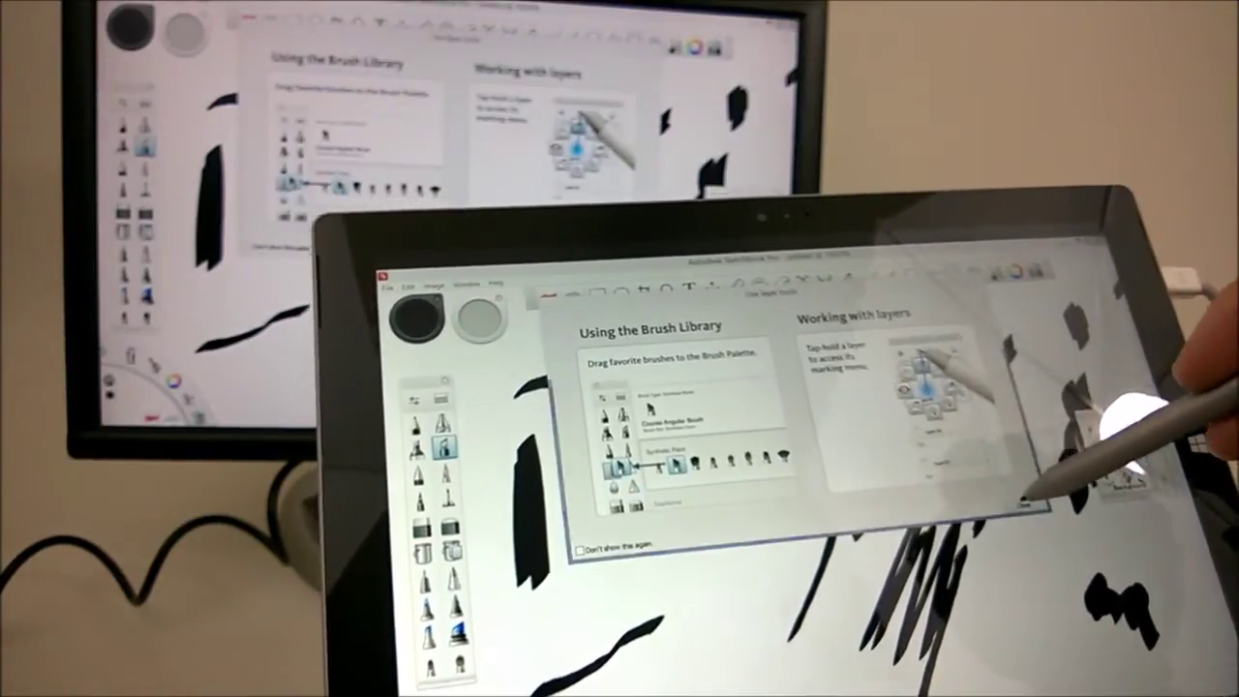
{"action": "left_click", "coordinate": [1025, 498]}
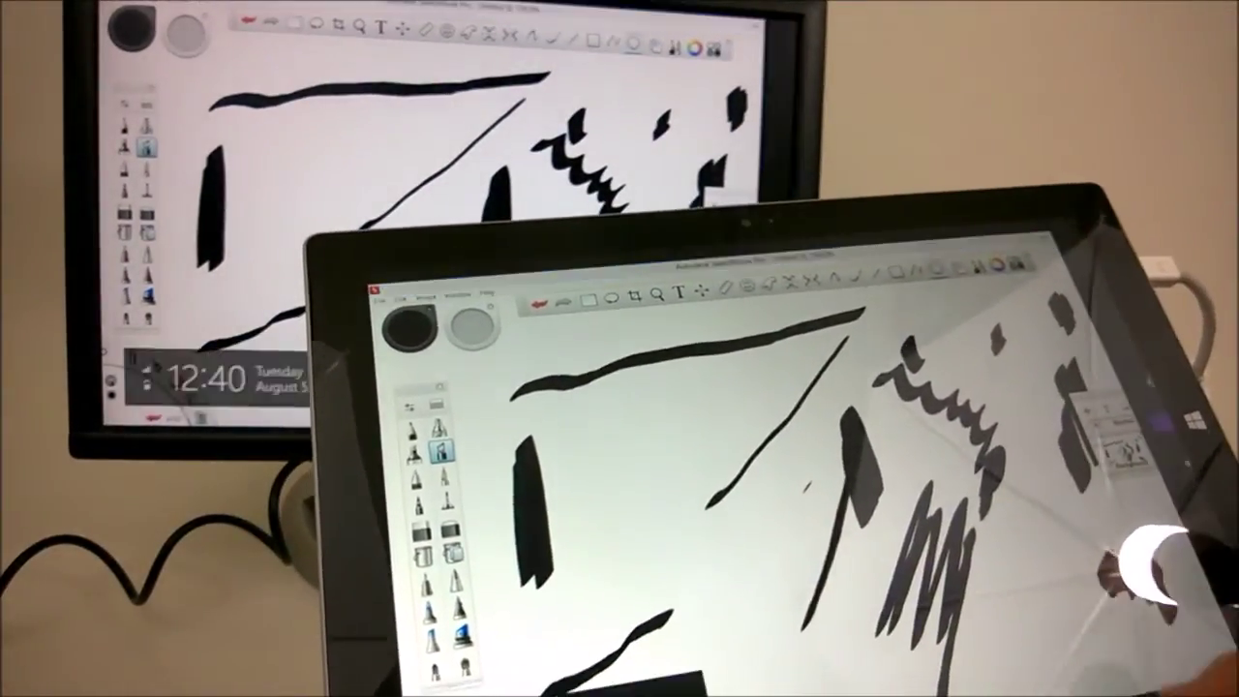
Swipe in from the right screen edge to bring up the charms for device options.
{"action": "left_click_drag", "start_coordinate": [1200, 445], "coordinate": [1112, 445]}
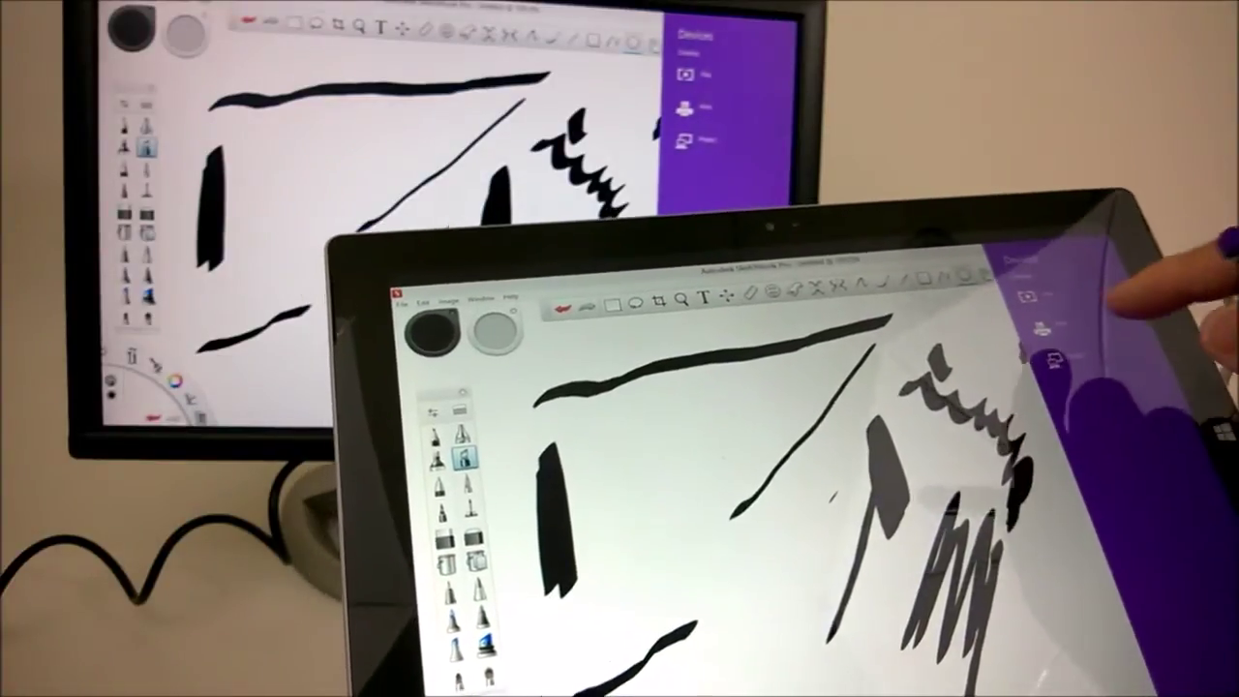